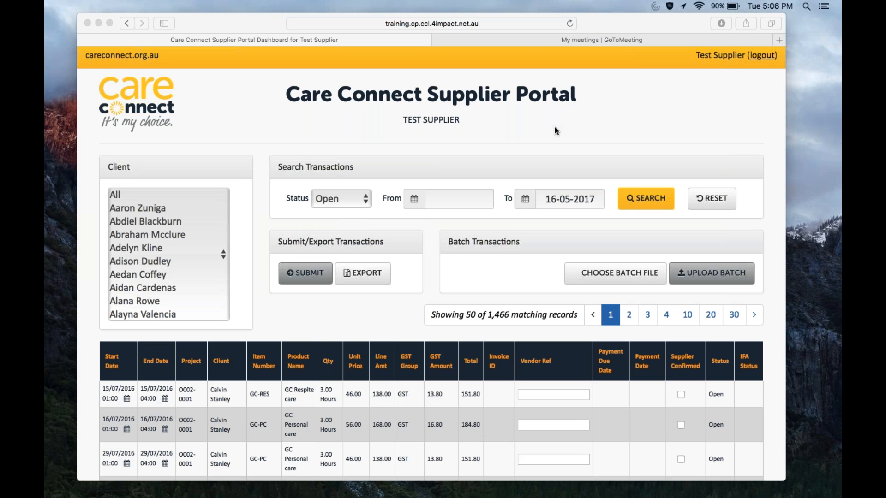
Select the eleventh and twelfth clients together in the client list.
{"action": "left_click", "coordinate": [168, 277]}
{"action": "scroll", "coordinate": [169, 279], "scroll_direction": "down", "scroll_amount": 1}
{"action": "scroll", "coordinate": [170, 281], "scroll_direction": "down", "scroll_amount": 5}
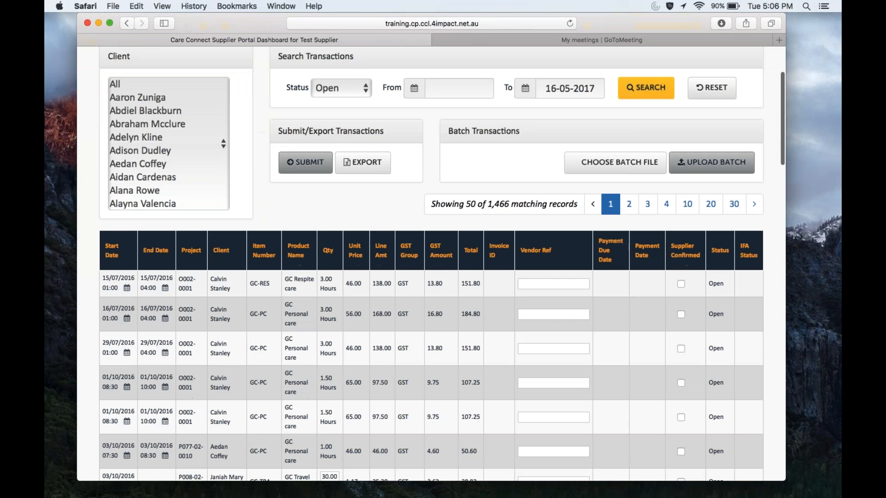
{"action": "left_click", "coordinate": [169, 151]}
{"action": "key", "text": "Down"}
{"action": "key", "text": "Down"}
{"action": "key", "text": "Down"}
{"action": "key", "text": "Down"}
{"action": "key", "text": "Down"}
{"action": "key", "text": "Down"}
{"action": "key", "text": "Down"}
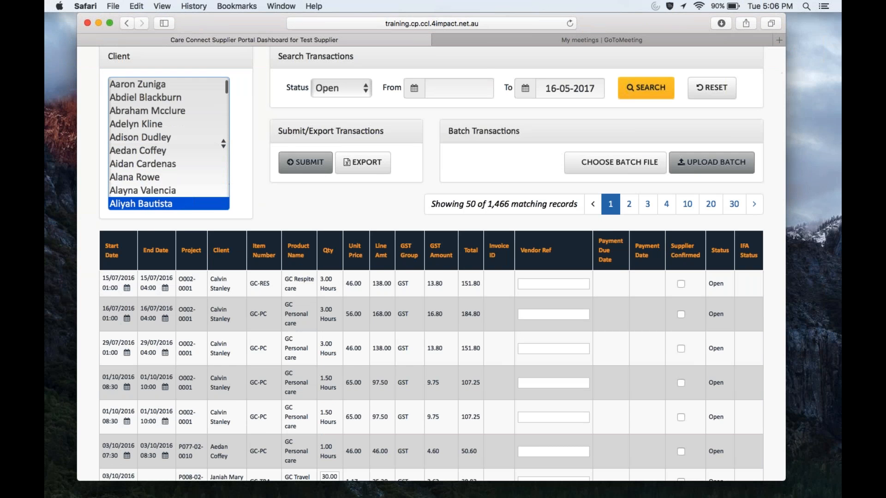
{"action": "key", "text": "Down"}
{"action": "key", "text": "Down"}
{"action": "left_click", "coordinate": [132, 165]}
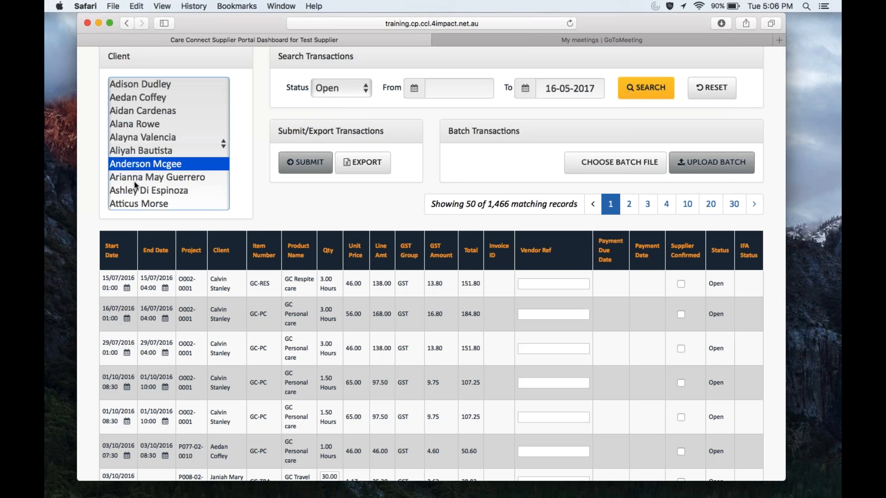
{"action": "left_click", "coordinate": [142, 178], "text": "shift"}
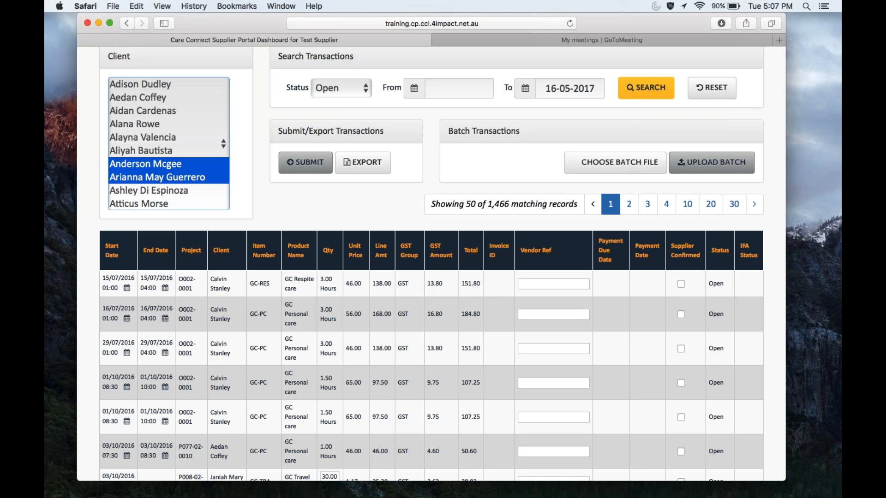
Search the two selected clients' transactions with status Pending and review the matching records.
{"action": "left_click", "coordinate": [339, 87]}
{"action": "left_click", "coordinate": [335, 108]}
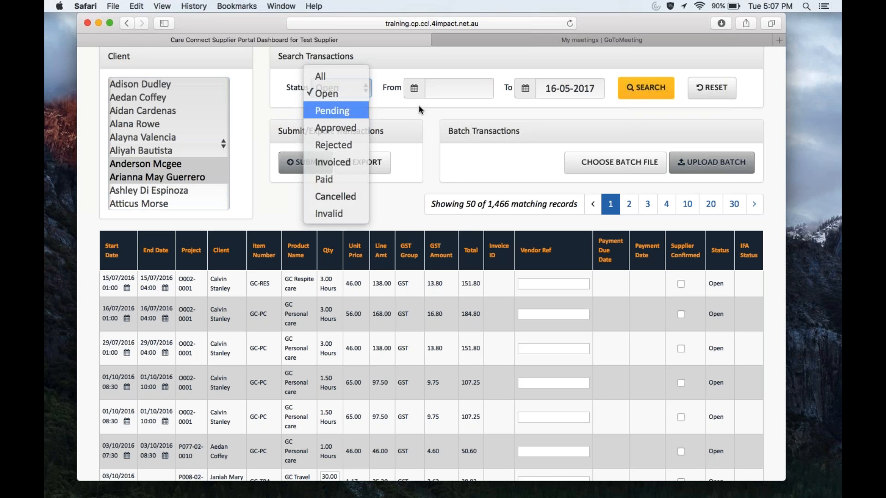
{"action": "left_click", "coordinate": [655, 92]}
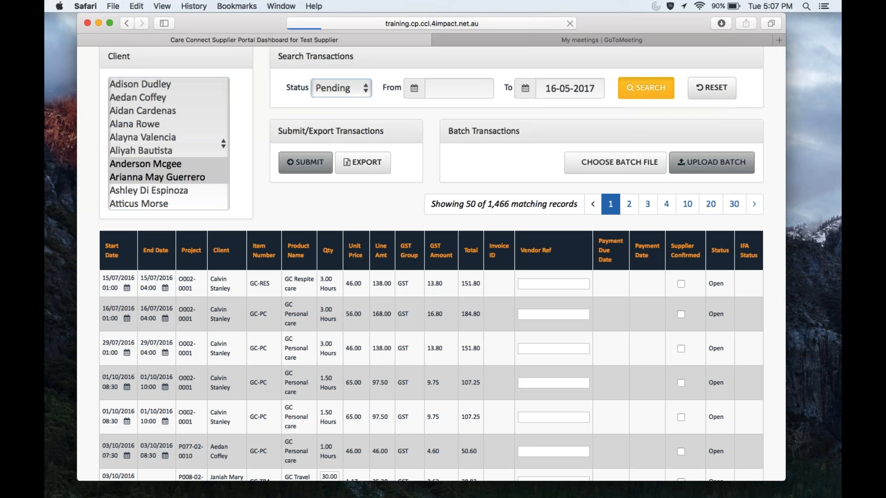
{"action": "scroll", "coordinate": [431, 264], "scroll_direction": "down", "scroll_amount": 2}
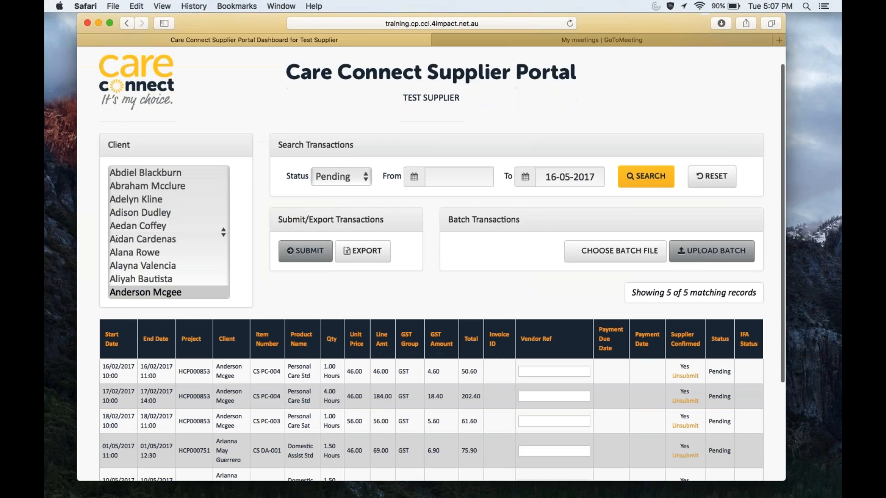
{"action": "scroll", "coordinate": [117, 208], "scroll_direction": "down", "scroll_amount": 3}
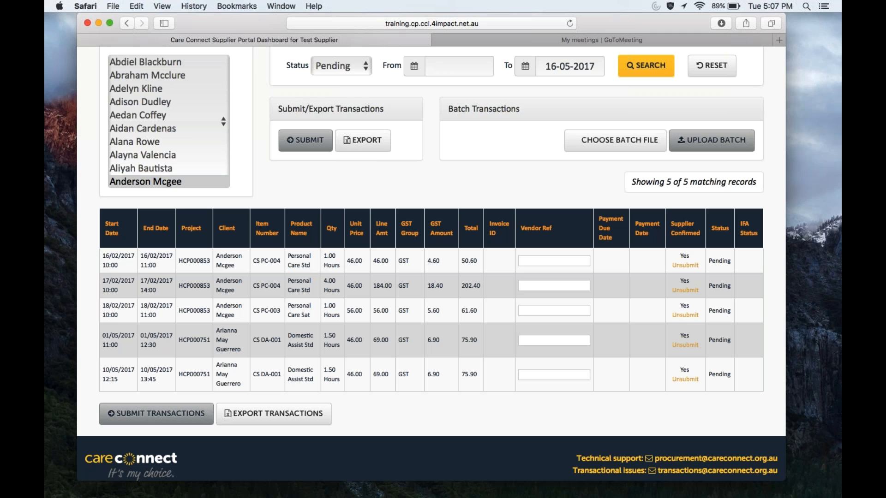
Search the selected clients' transactions with status Approved.
{"action": "left_click", "coordinate": [366, 68]}
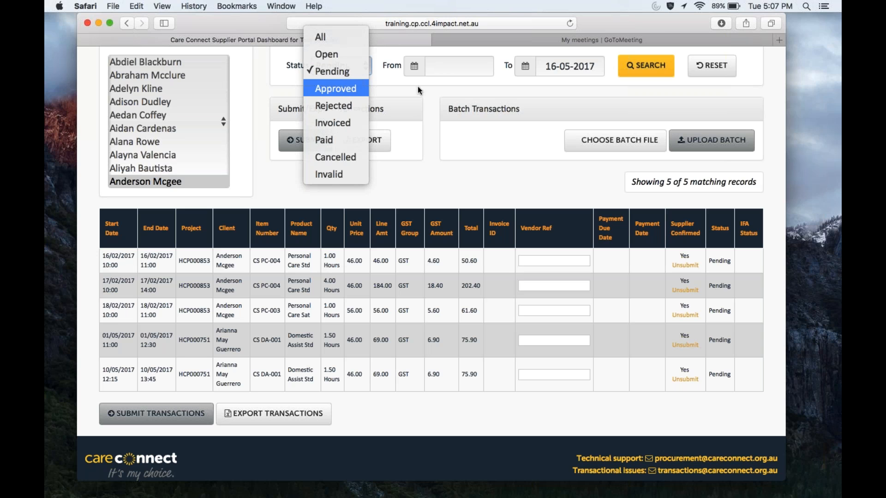
{"action": "key", "text": "Return"}
{"action": "left_click", "coordinate": [646, 65]}
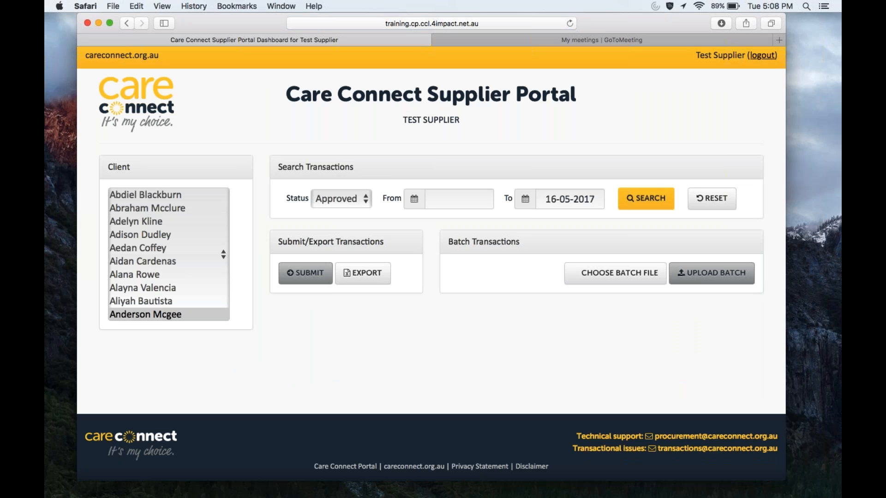
Search the selected clients' transactions with status Invoiced and review their invoice IDs, vendor references and payment due dates.
{"action": "left_click", "coordinate": [357, 201]}
{"action": "left_click", "coordinate": [337, 235]}
{"action": "left_click", "coordinate": [670, 190]}
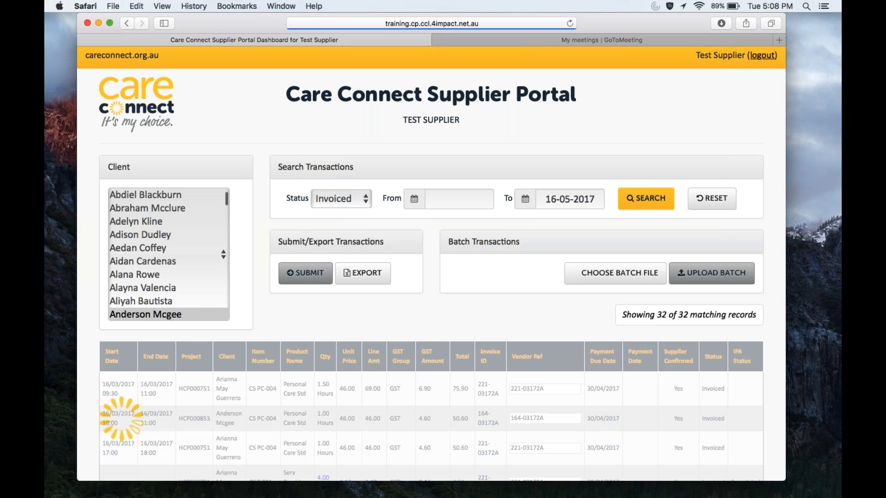
{"action": "scroll", "coordinate": [431, 263], "scroll_direction": "down", "scroll_amount": 5}
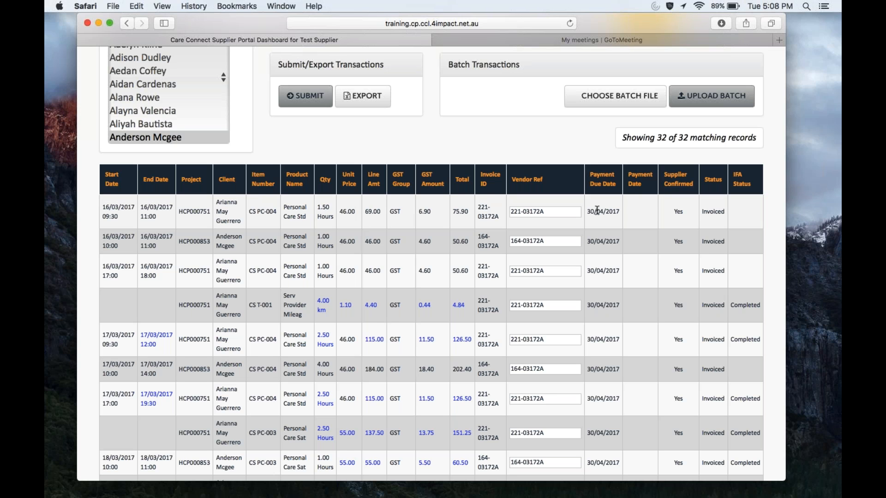
{"action": "scroll", "coordinate": [596, 211], "scroll_direction": "down", "scroll_amount": 1}
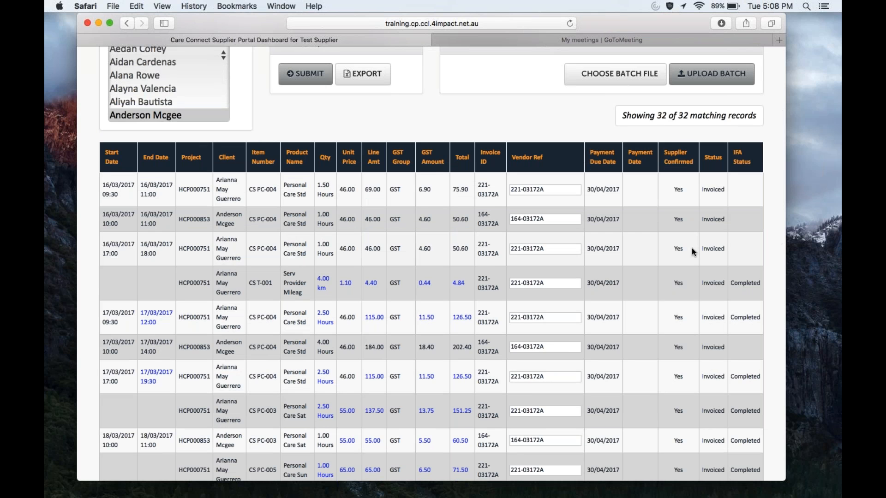
{"action": "scroll", "coordinate": [692, 250], "scroll_direction": "up", "scroll_amount": 3}
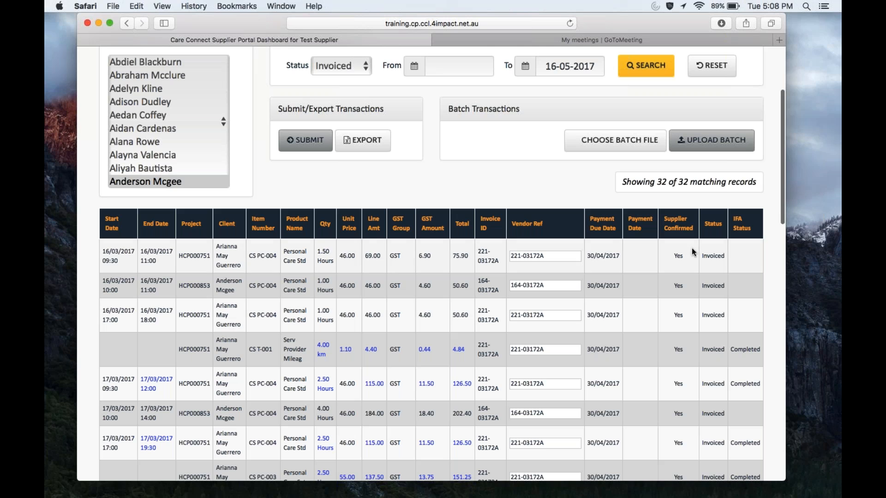
{"action": "scroll", "coordinate": [692, 251], "scroll_direction": "up", "scroll_amount": 1}
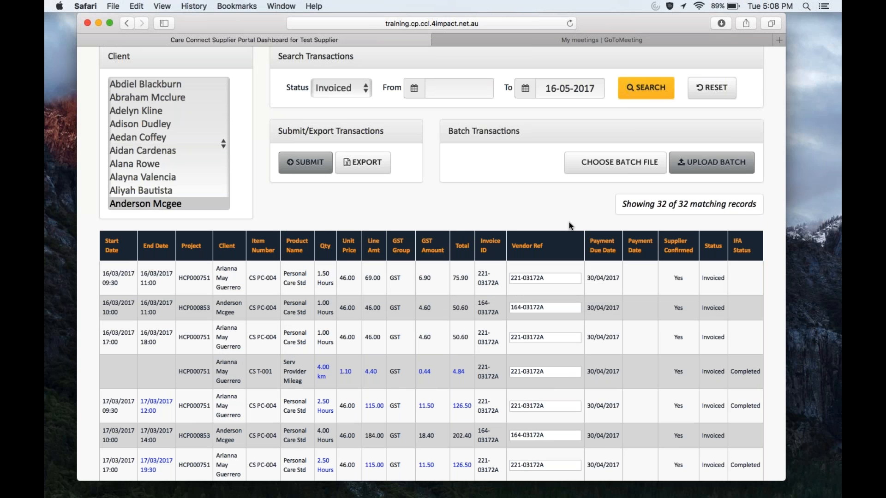
Search the selected clients' transactions with status Paid.
{"action": "left_click", "coordinate": [365, 91]}
{"action": "left_click", "coordinate": [353, 105]}
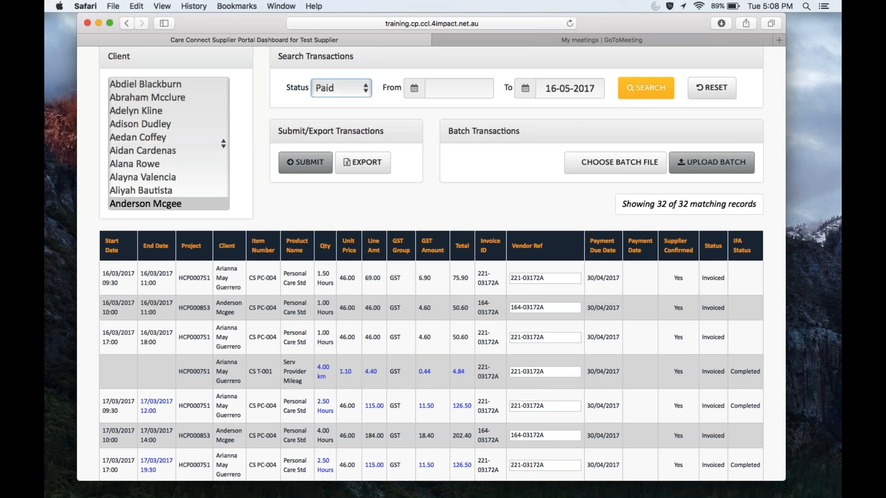
{"action": "left_click", "coordinate": [637, 96]}
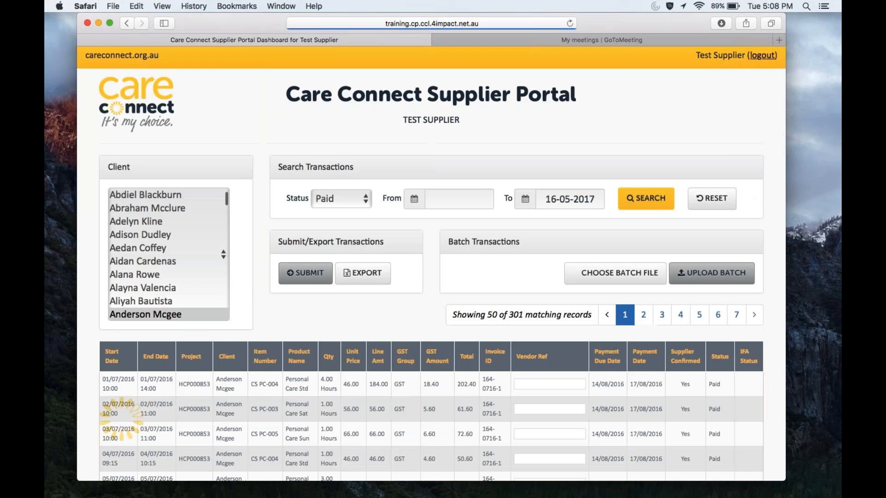
Look through the first page of paid transactions, then open page 7 of the results.
{"action": "scroll", "coordinate": [430, 264], "scroll_direction": "down", "scroll_amount": 3}
{"action": "scroll", "coordinate": [431, 263], "scroll_direction": "down", "scroll_amount": 8}
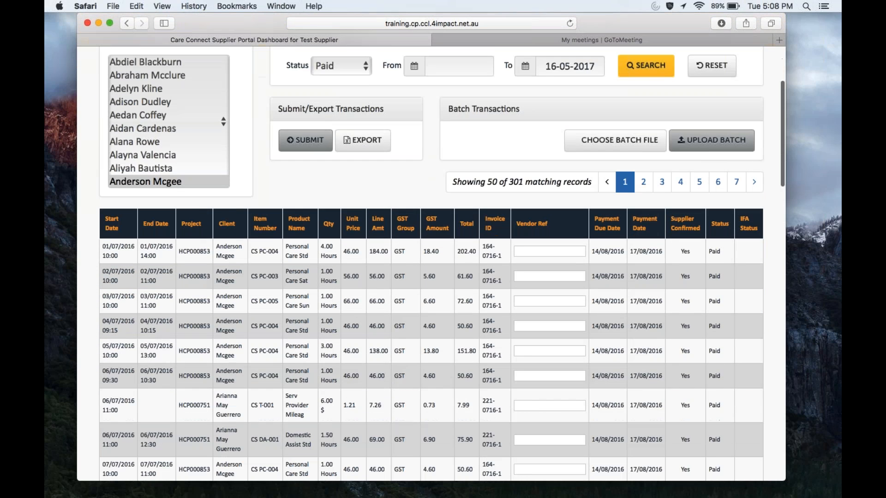
{"action": "scroll", "coordinate": [431, 264], "scroll_direction": "down", "scroll_amount": 1}
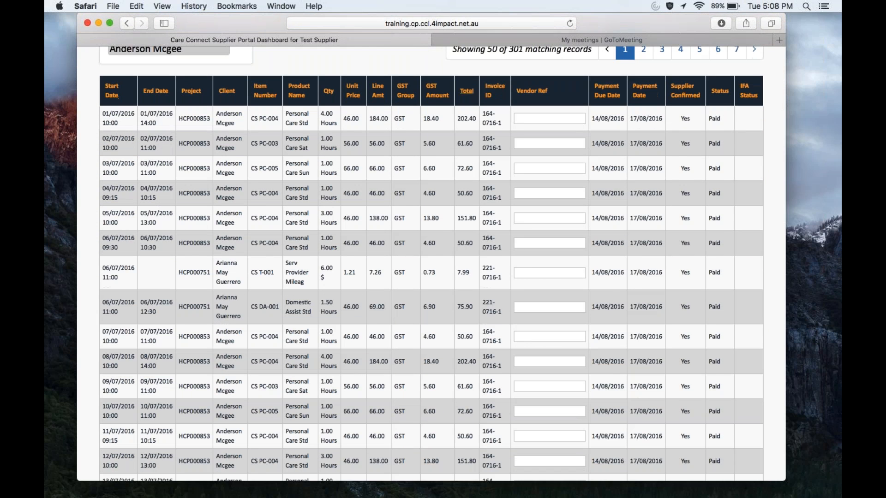
{"action": "scroll", "coordinate": [431, 263], "scroll_direction": "down", "scroll_amount": 10}
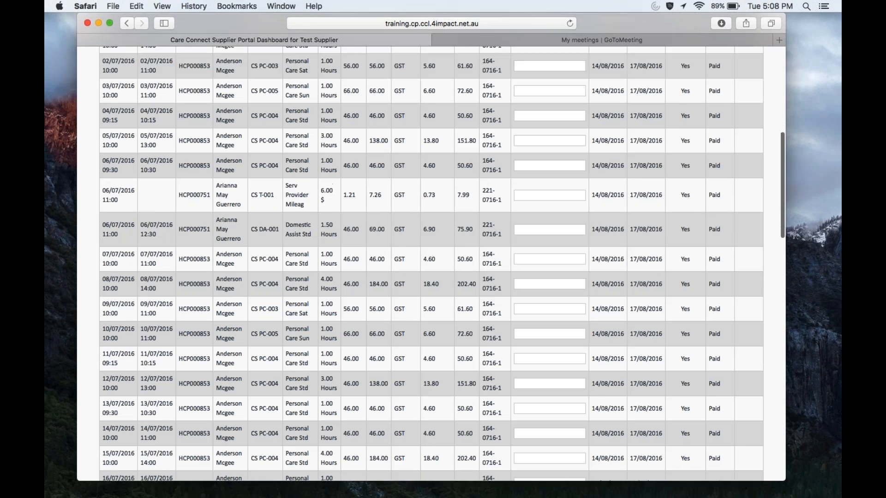
{"action": "scroll", "coordinate": [431, 263], "scroll_direction": "down", "scroll_amount": 12}
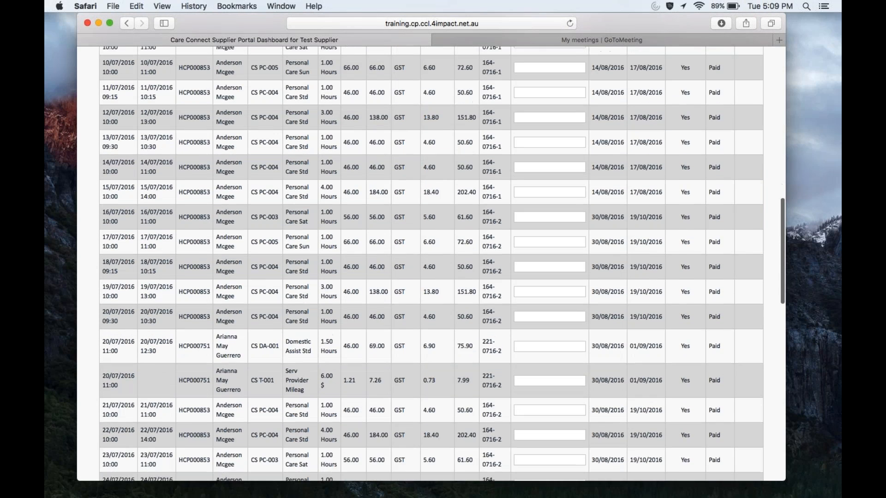
{"action": "scroll", "coordinate": [431, 264], "scroll_direction": "down", "scroll_amount": 1}
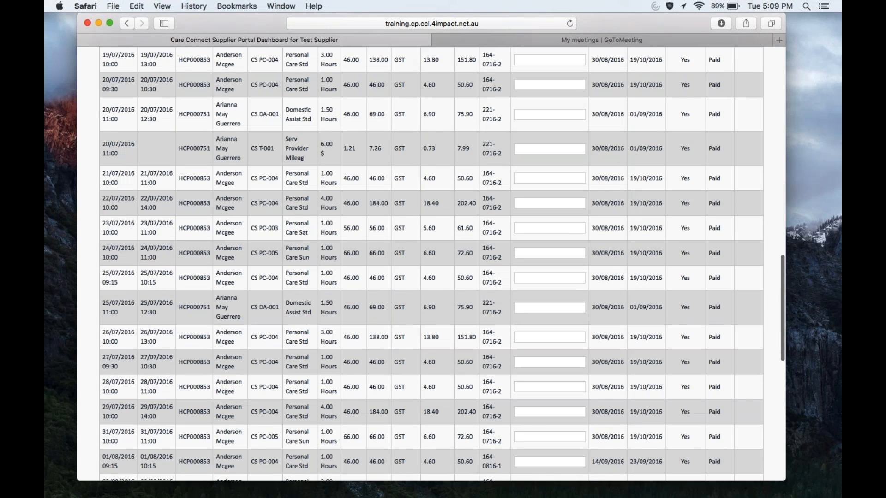
{"action": "scroll", "coordinate": [431, 264], "scroll_direction": "up", "scroll_amount": 20}
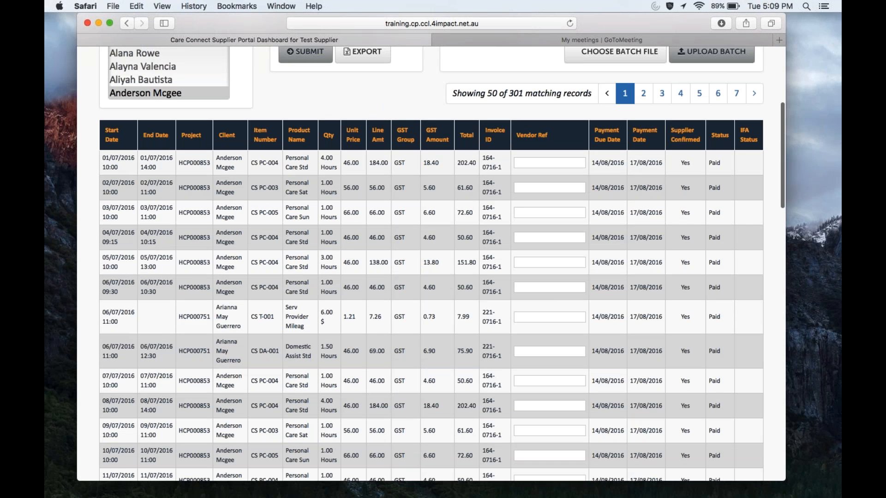
{"action": "left_click", "coordinate": [737, 94]}
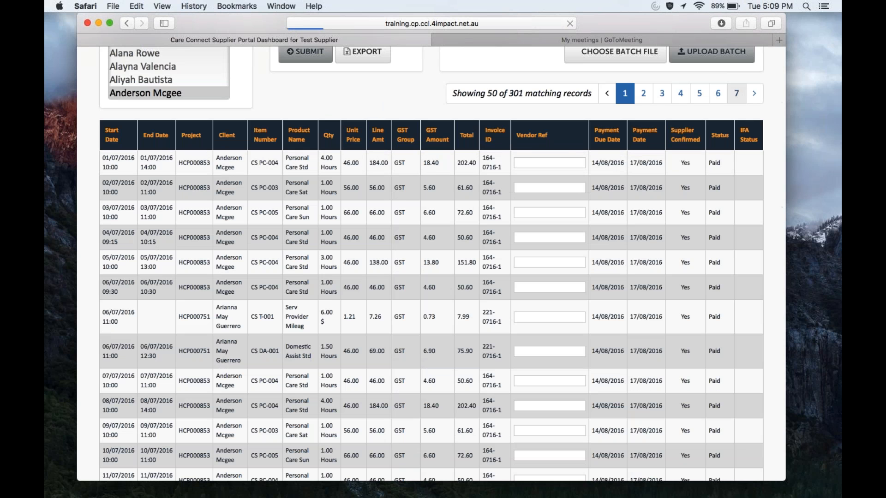
{"action": "scroll", "coordinate": [431, 263], "scroll_direction": "down", "scroll_amount": 2}
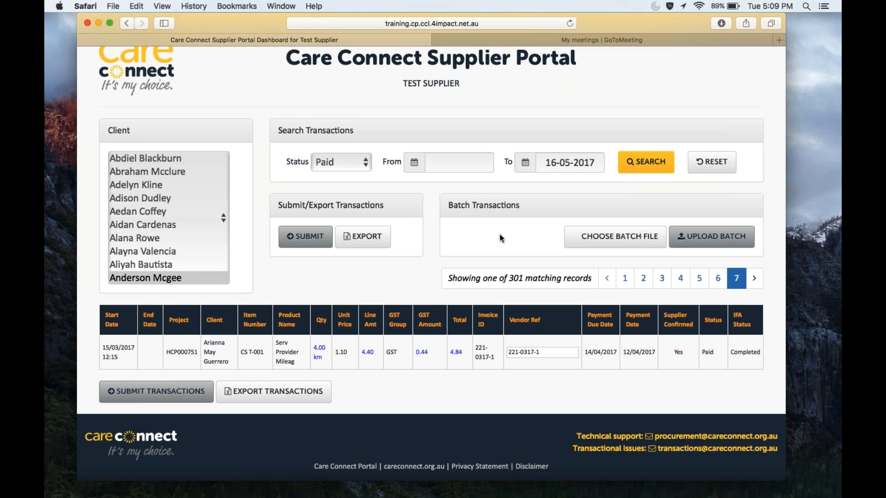
Export the paid transactions and open the downloaded file Care Connect Supplier Transactions-4.xlsx in Excel.
{"action": "left_click", "coordinate": [363, 236]}
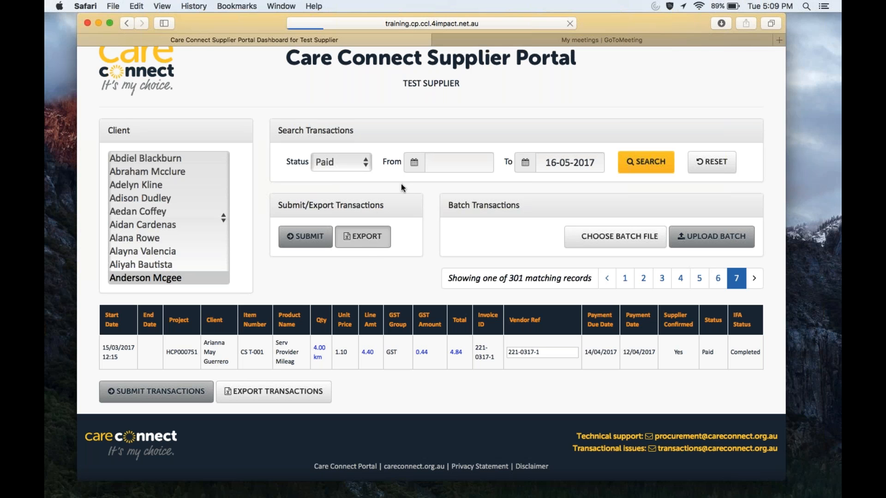
{"action": "left_click", "coordinate": [721, 23]}
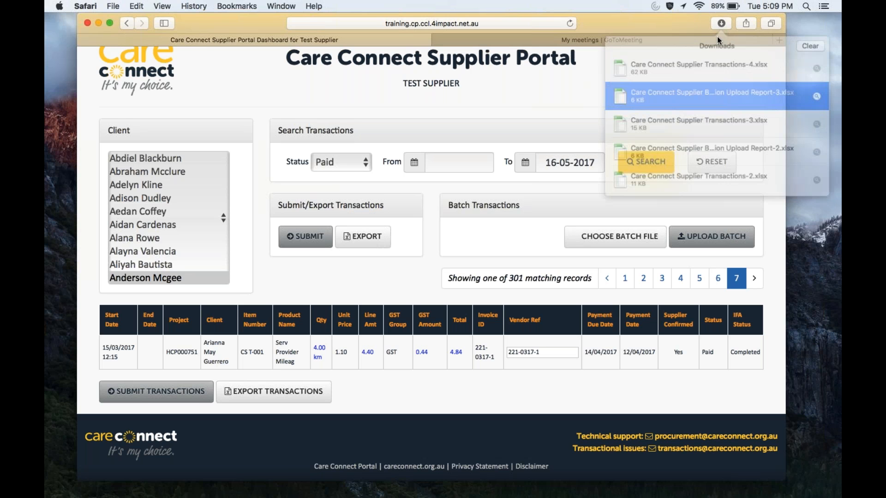
{"action": "left_click", "coordinate": [696, 67]}
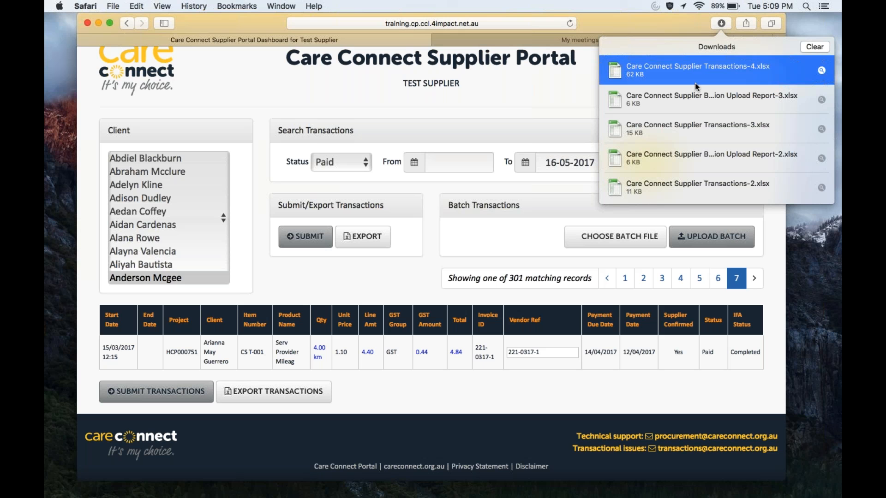
{"action": "double_click", "coordinate": [674, 66]}
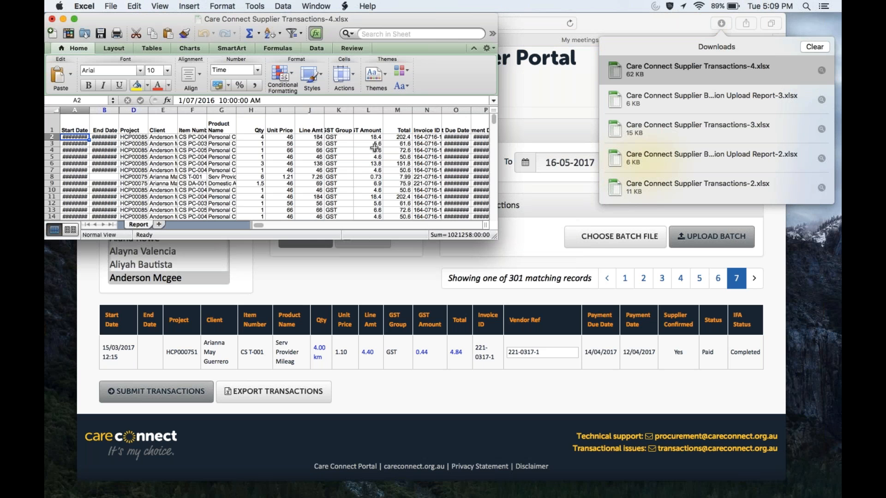
Enlarge the workbook window and widen the Payment Due Date, Payment Date and Start Date columns to fit their dates.
{"action": "left_click_drag", "start_coordinate": [494, 235], "coordinate": [786, 389]}
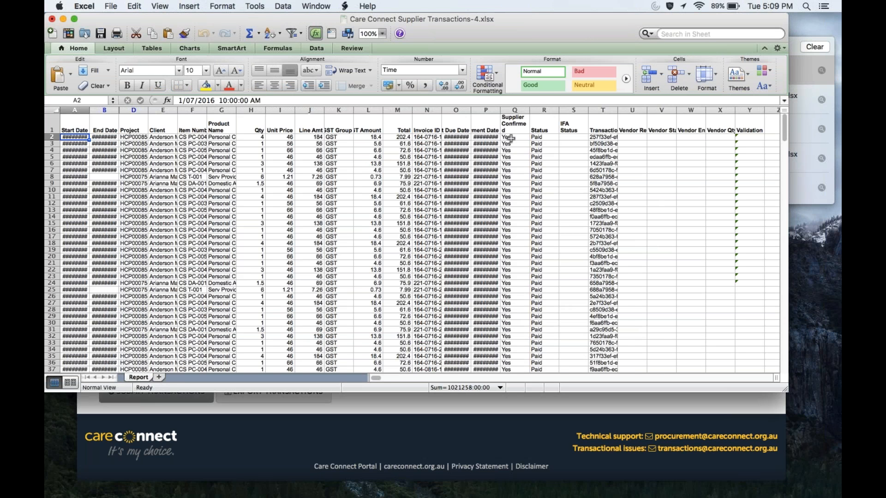
{"action": "mouse_move", "coordinate": [501, 110]}
{"action": "left_mouse_down"}
{"action": "mouse_move", "coordinate": [518, 110]}
{"action": "mouse_move", "coordinate": [494, 110]}
{"action": "left_mouse_up"}
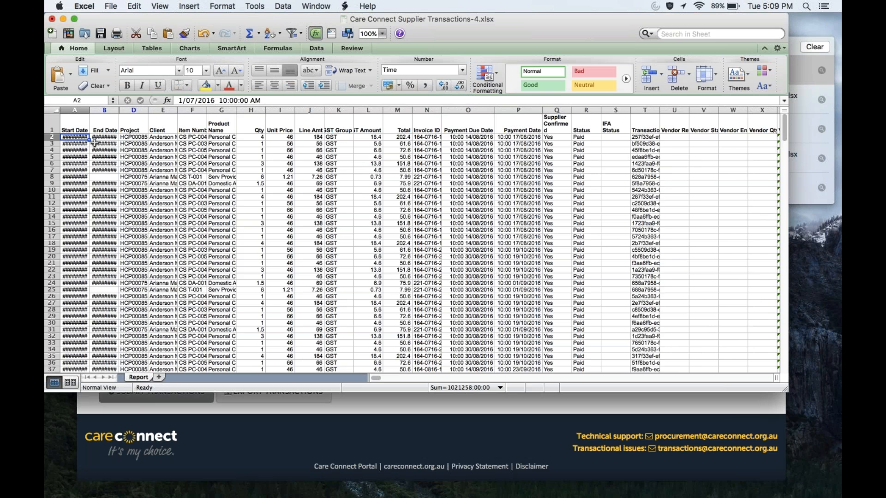
{"action": "left_click_drag", "start_coordinate": [90, 110], "coordinate": [108, 109]}
Zoom the sheet to 150% and fit the End Date column's width to its contents.
{"action": "left_click", "coordinate": [383, 33]}
{"action": "left_click", "coordinate": [374, 55]}
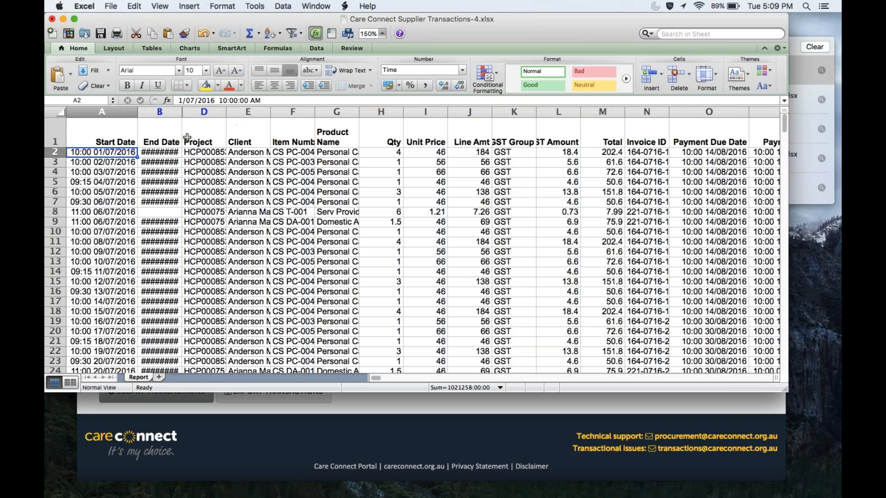
{"action": "key", "text": "Up"}
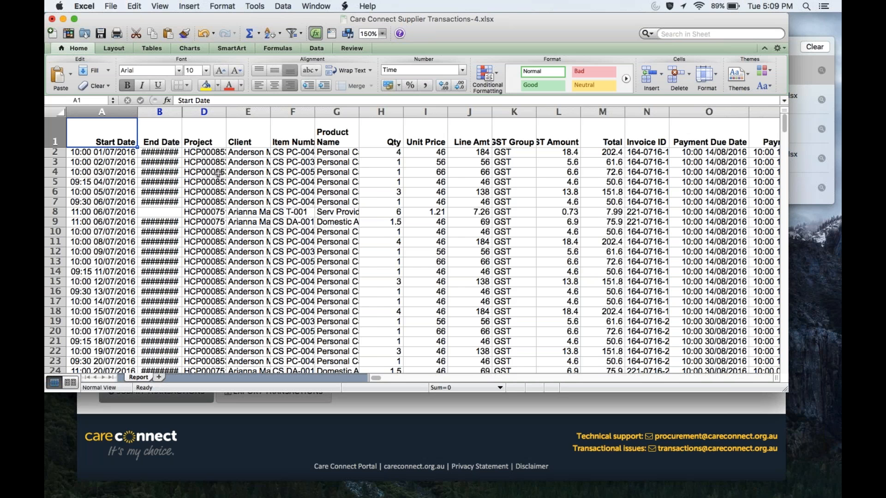
{"action": "double_click", "coordinate": [182, 112]}
Examine the exported sheet's column headings across row 1 through to the Vendor Qty column.
{"action": "key", "text": "Right"}
{"action": "key", "text": "Right"}
{"action": "key", "text": "Right"}
{"action": "key", "text": "Right"}
{"action": "key", "text": "Right"}
{"action": "key", "text": "Right"}
{"action": "key", "text": "Right"}
{"action": "key", "text": "Right"}
{"action": "key", "text": "Right"}
{"action": "key", "text": "Right"}
{"action": "key", "text": "Right"}
{"action": "key", "text": "Right"}
{"action": "key", "text": "Right"}
{"action": "key", "text": "Right"}
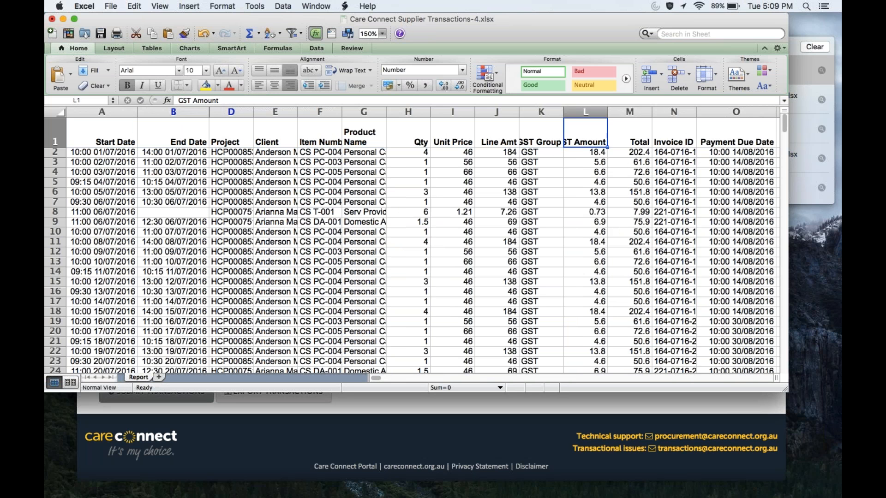
{"action": "key", "text": "Right"}
{"action": "key", "text": "Right"}
{"action": "key", "text": "Right"}
{"action": "key", "text": "Right"}
{"action": "key", "text": "Right"}
{"action": "key", "text": "Right"}
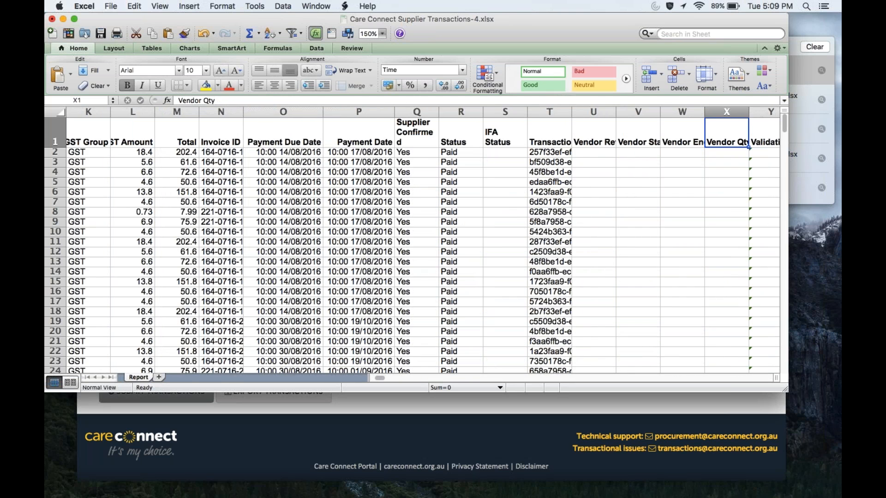
Minimise the exported workbook to return to the supplier portal in Safari and dismiss the downloads list.
{"action": "left_click", "coordinate": [64, 19]}
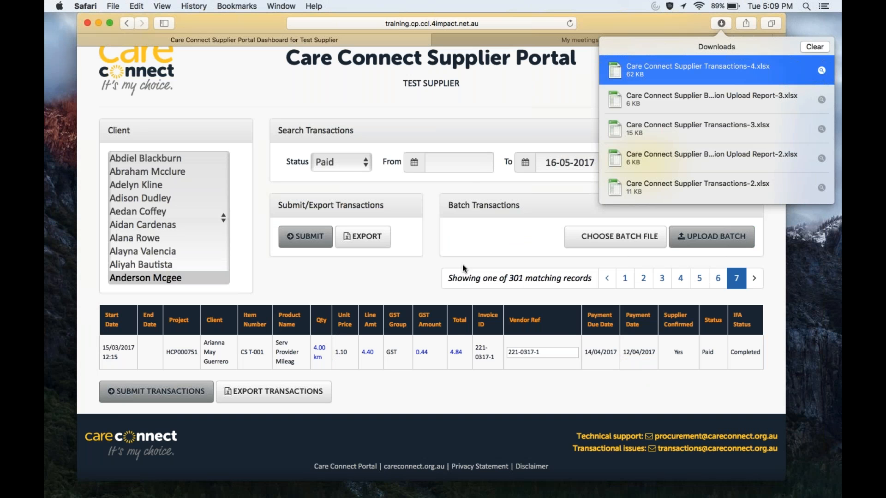
{"action": "left_click", "coordinate": [557, 79]}
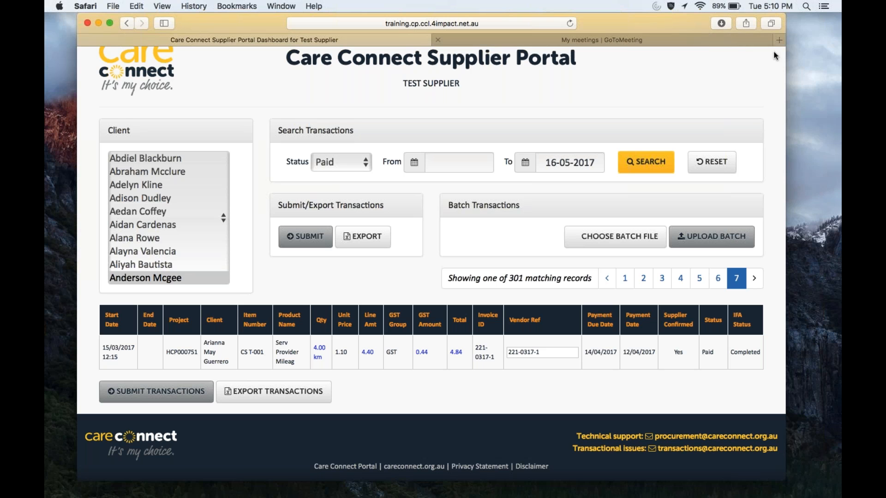
{"action": "left_click", "coordinate": [832, 39]}
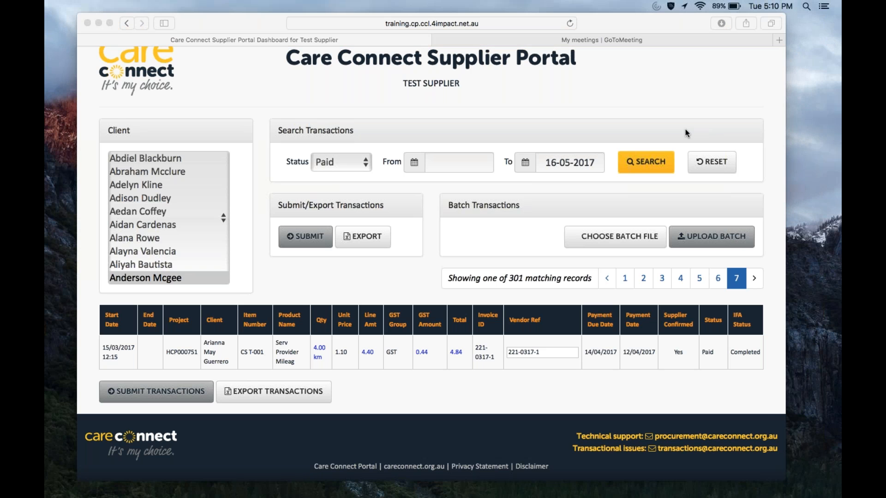